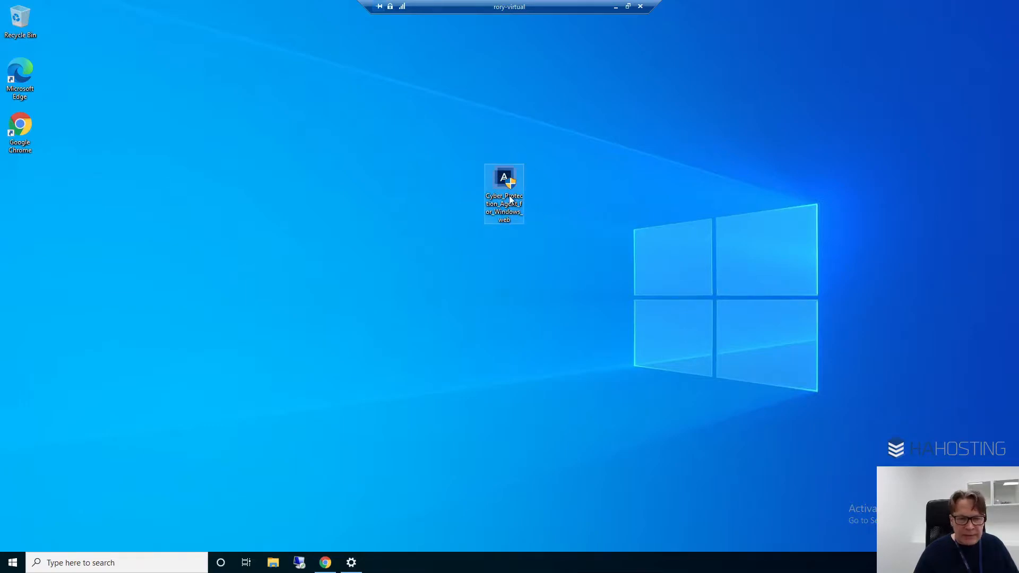
Run the Cyber Protection Agent for Windows installer, allow it to make changes, and install the agent with the default settings
{"action": "mouse_move", "coordinate": [496, 204]}
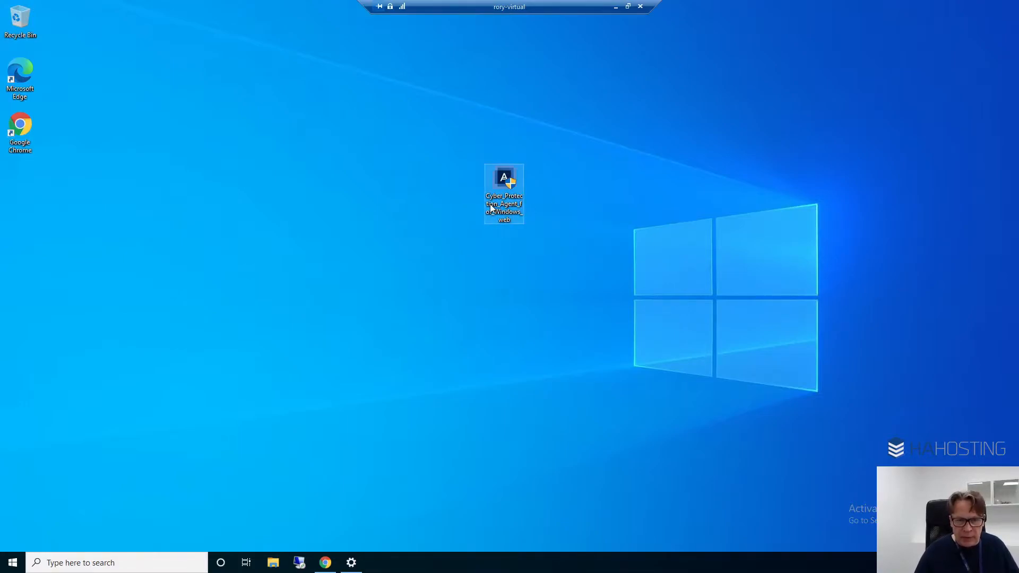
{"action": "double_click", "coordinate": [490, 205]}
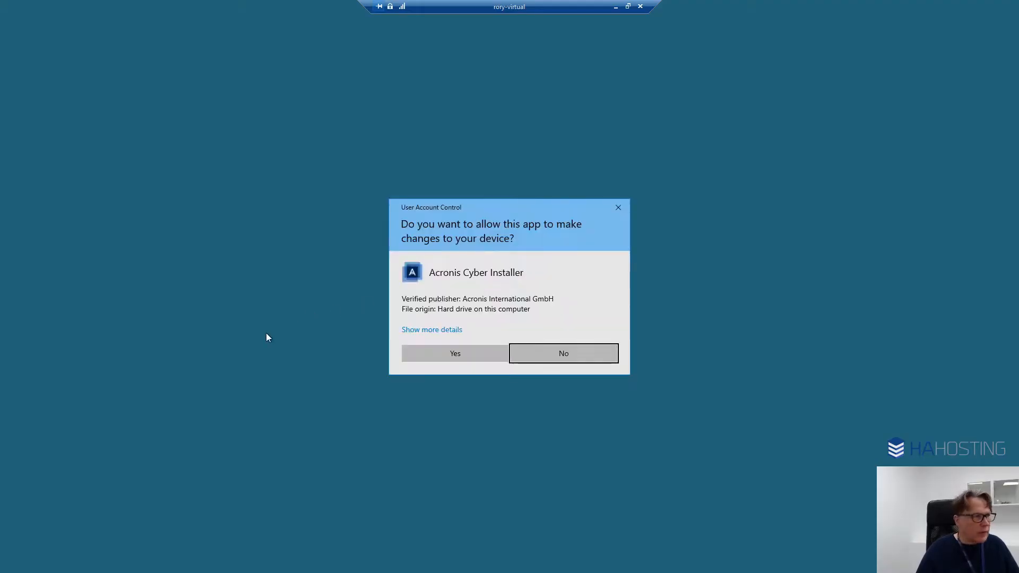
{"action": "left_click", "coordinate": [475, 354]}
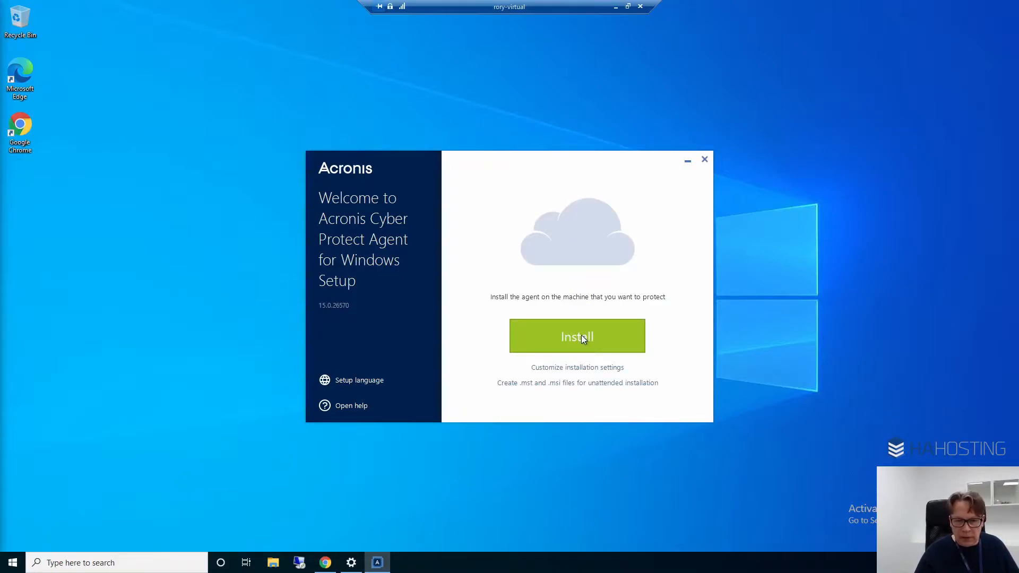
{"action": "left_click", "coordinate": [582, 335]}
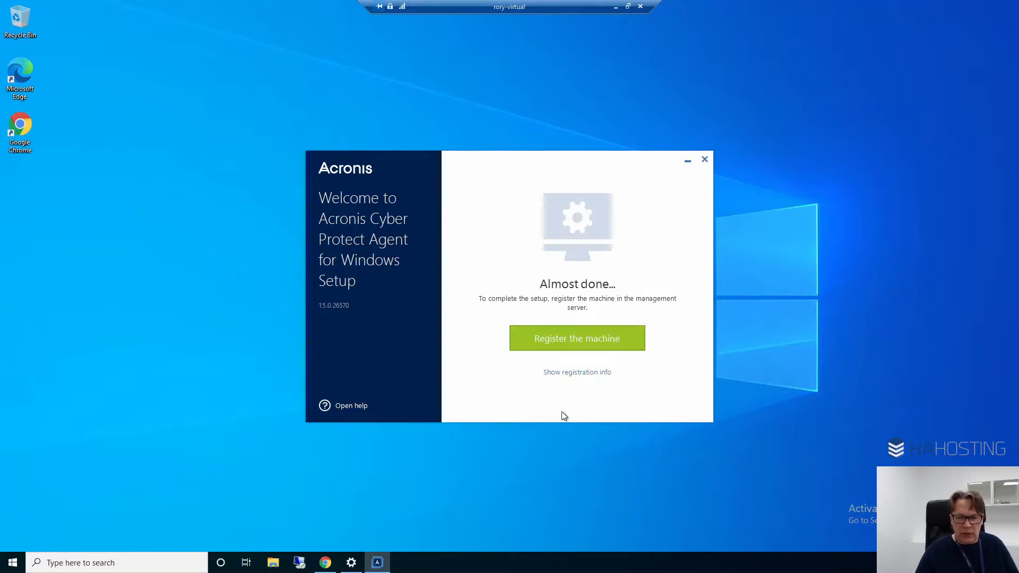
Register the machine in the management server by signing in to Acronis with the account e-mail and password
{"action": "left_click", "coordinate": [566, 337]}
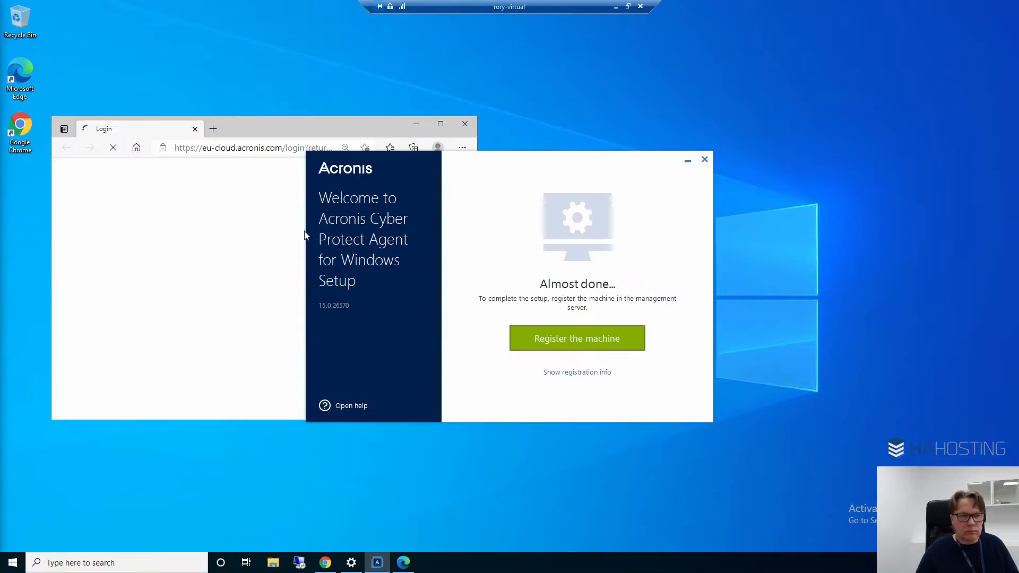
{"action": "left_click", "coordinate": [441, 124]}
{"action": "left_click", "coordinate": [455, 292]}
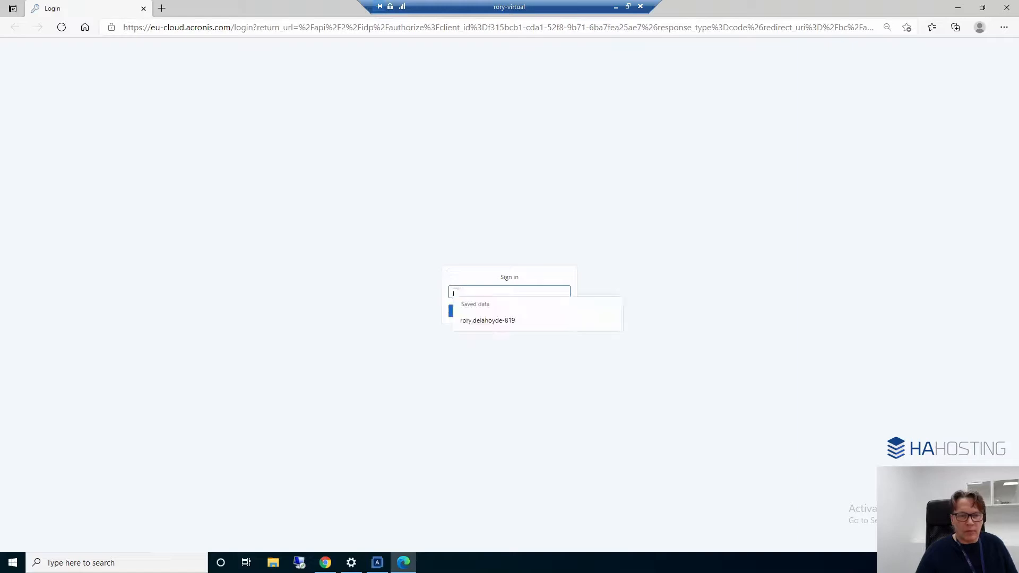
{"action": "key", "text": "ctrl+v"}
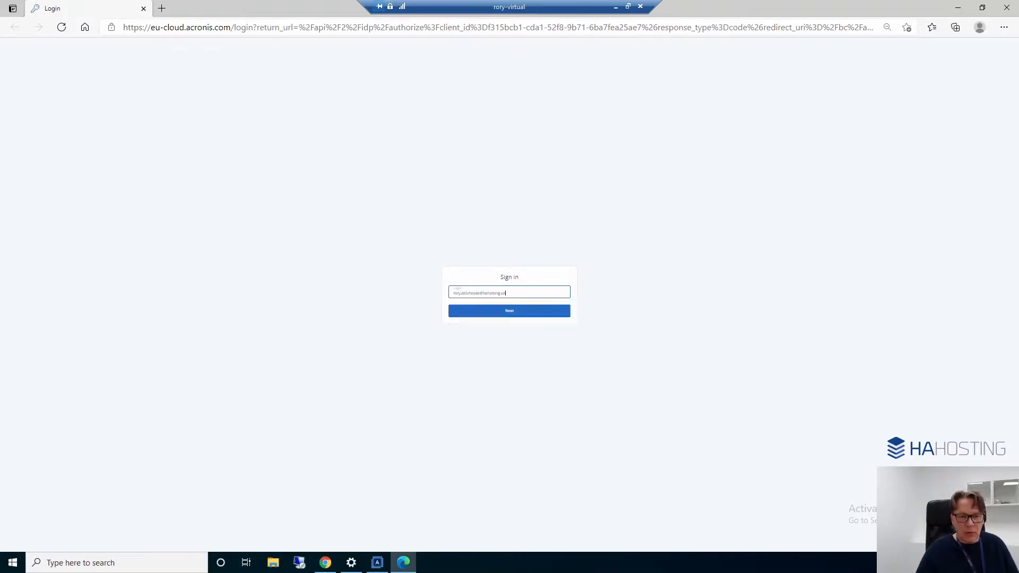
{"action": "left_click", "coordinate": [512, 316]}
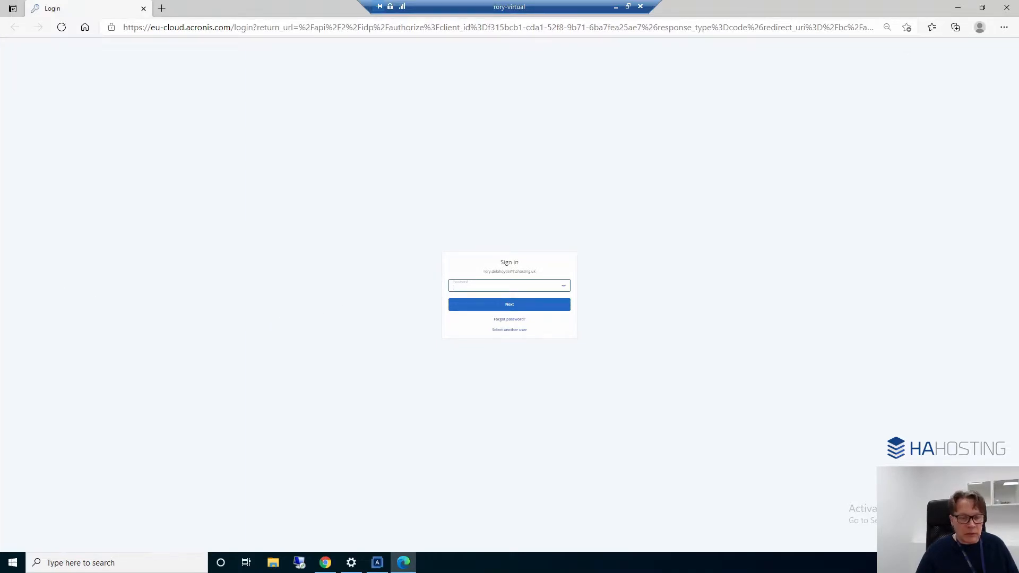
{"action": "key", "text": "ctrl+v"}
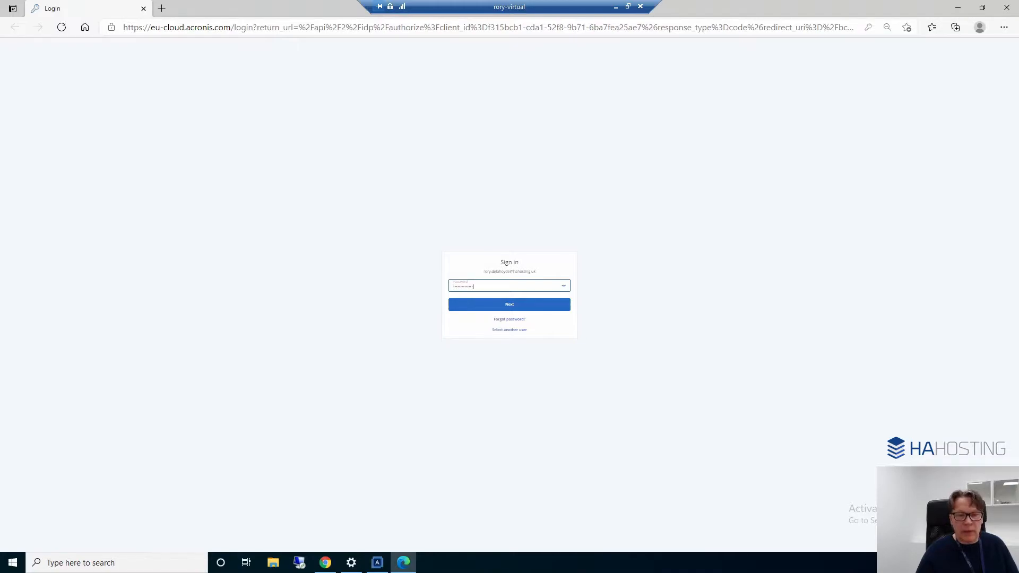
{"action": "left_click", "coordinate": [513, 310]}
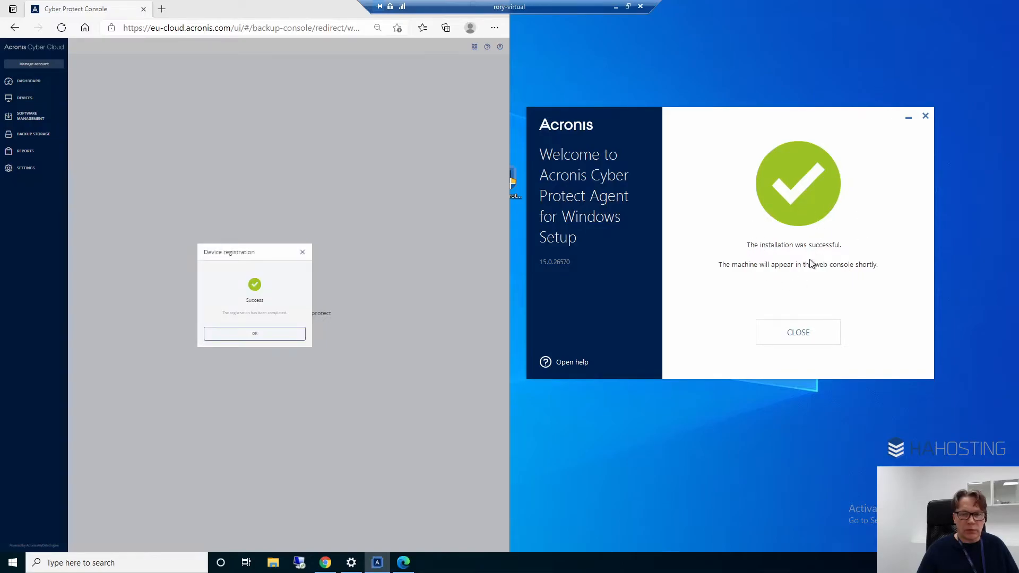
Dismiss the device registration message, close the agent setup, and maximize the Cyber Protect Console window
{"action": "left_click", "coordinate": [247, 335]}
{"action": "left_click", "coordinate": [797, 333]}
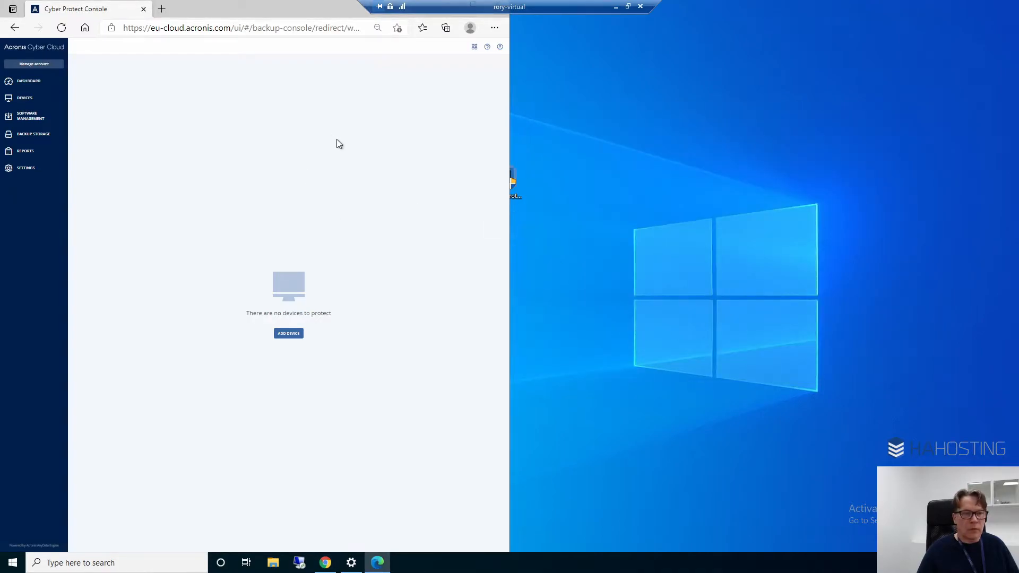
{"action": "double_click", "coordinate": [248, 15]}
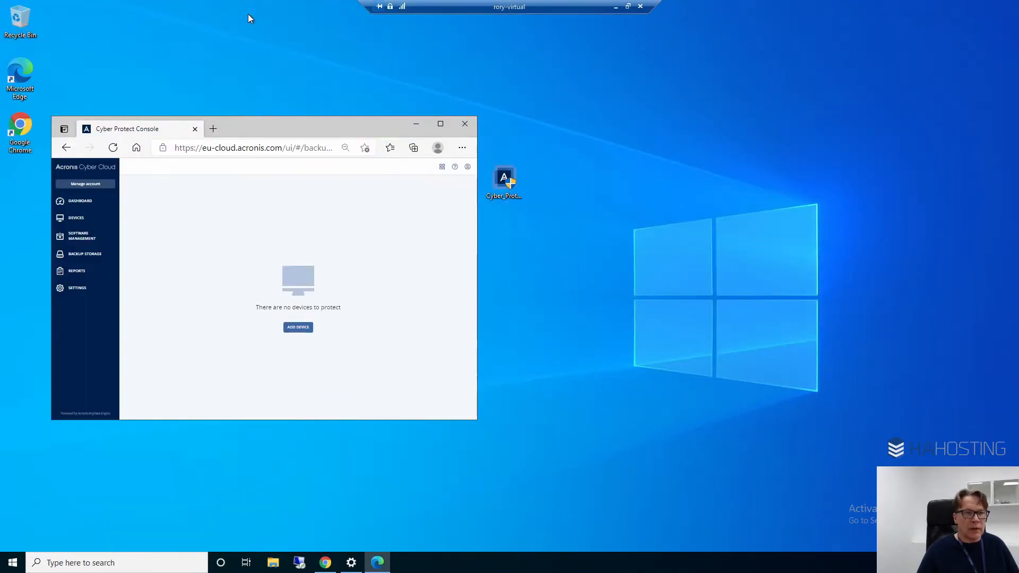
{"action": "double_click", "coordinate": [278, 124]}
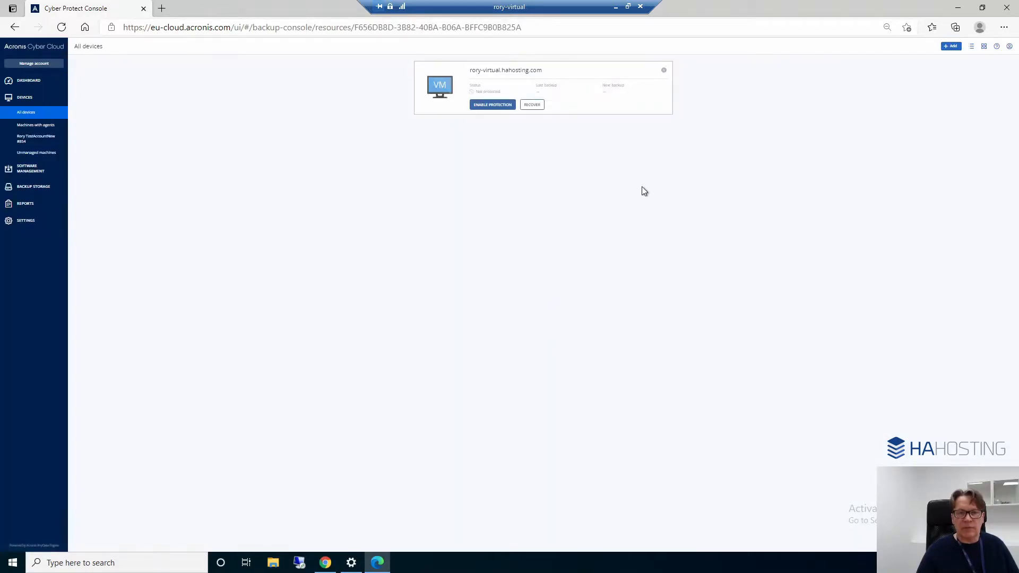
Enable protection on the newly registered virtual machine to open its new protection plan
{"action": "left_click", "coordinate": [494, 105]}
{"action": "right_click", "coordinate": [494, 105]}
{"action": "left_click", "coordinate": [484, 104]}
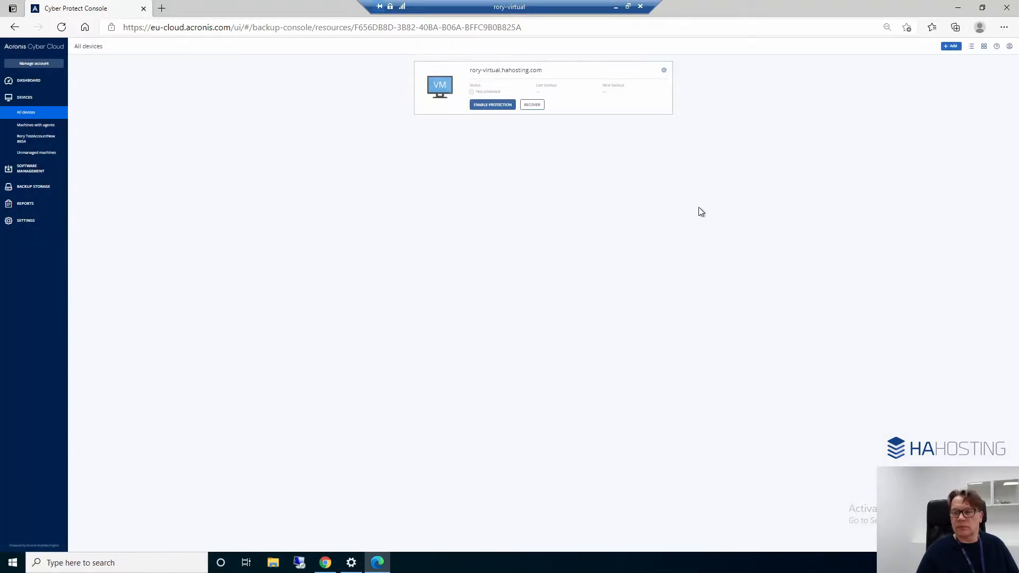
{"action": "left_click", "coordinate": [493, 105]}
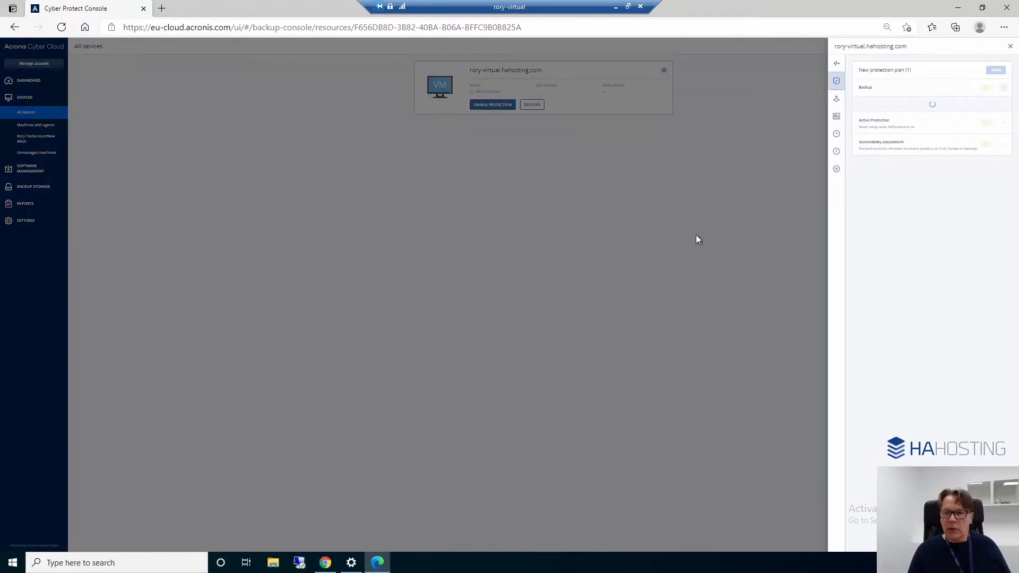
{"action": "key", "text": "ctrl+plus"}
{"action": "key", "text": "ctrl+plus"}
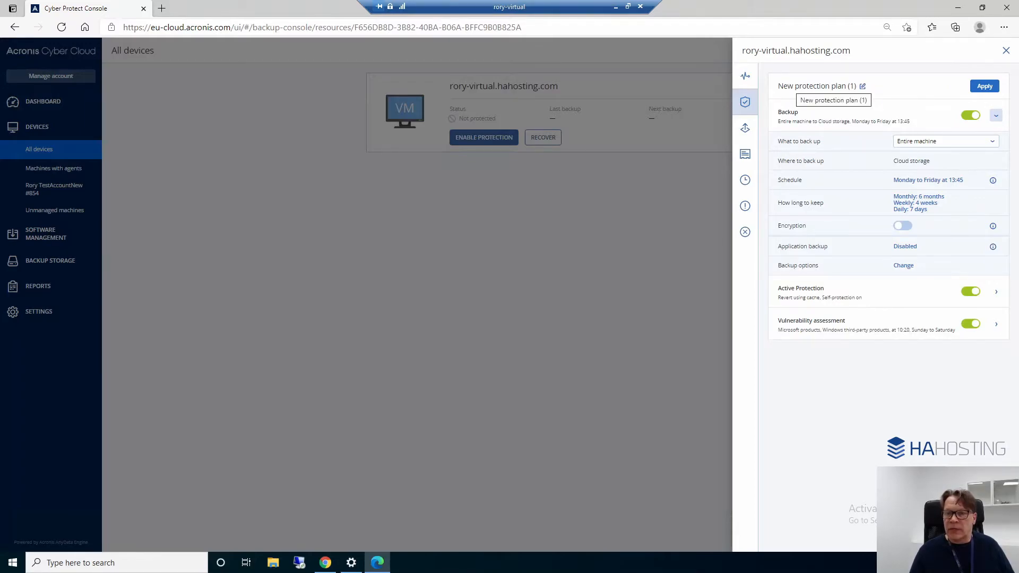
Rename the new protection plan as Backup-Test
{"action": "left_click", "coordinate": [864, 87]}
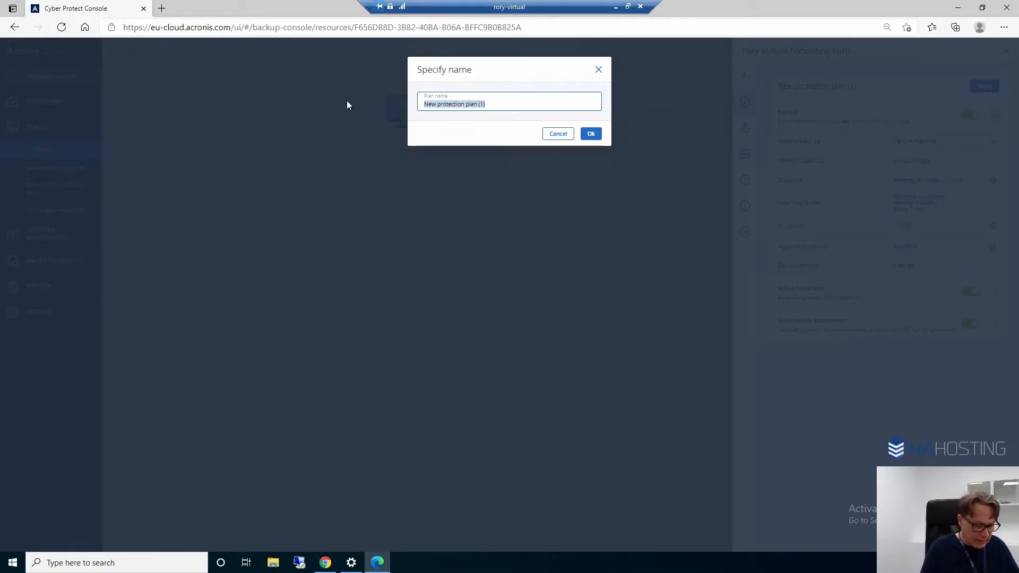
{"action": "type", "text": "Backup"}
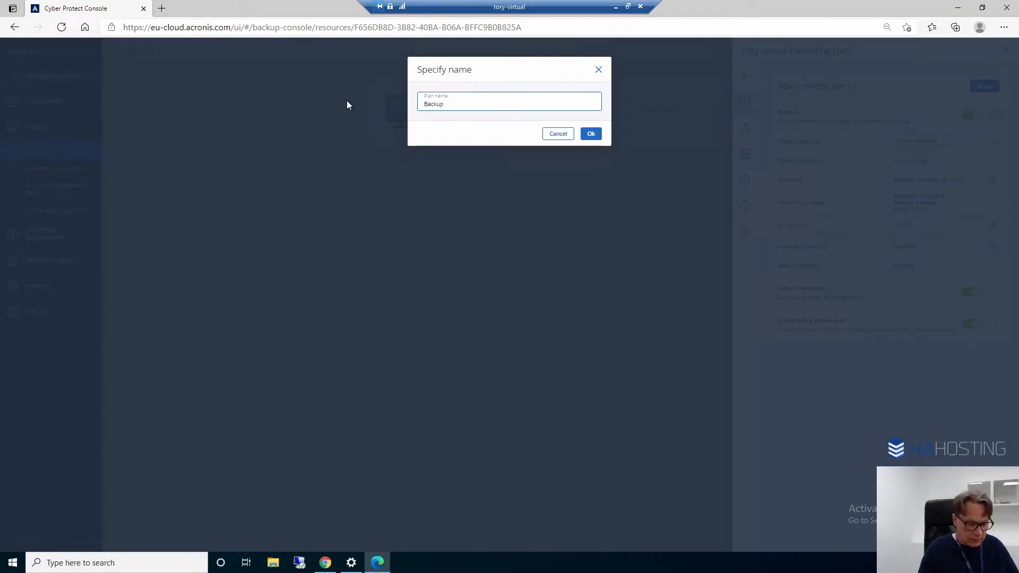
{"action": "type", "text": "-Test"}
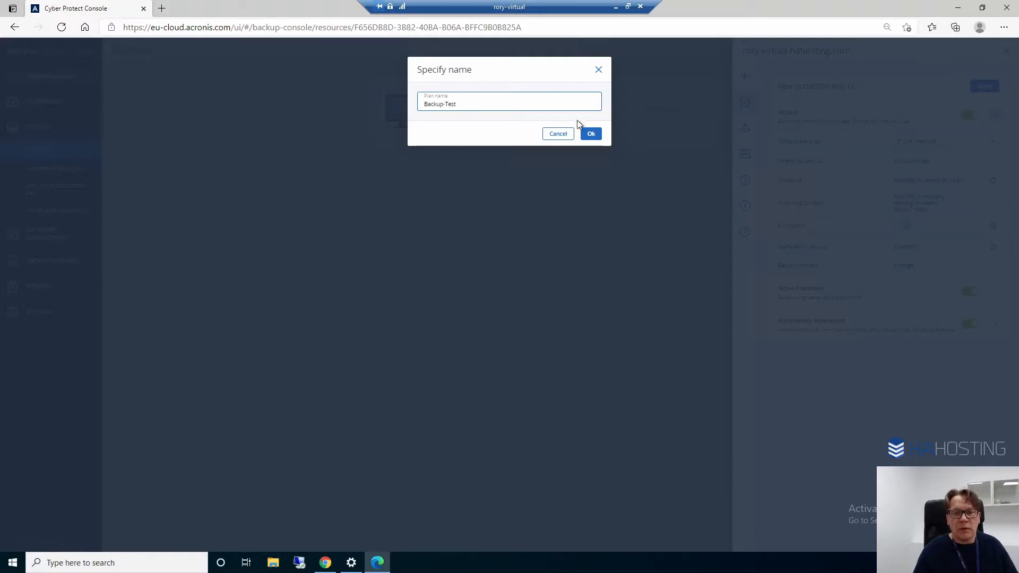
{"action": "left_click", "coordinate": [591, 133]}
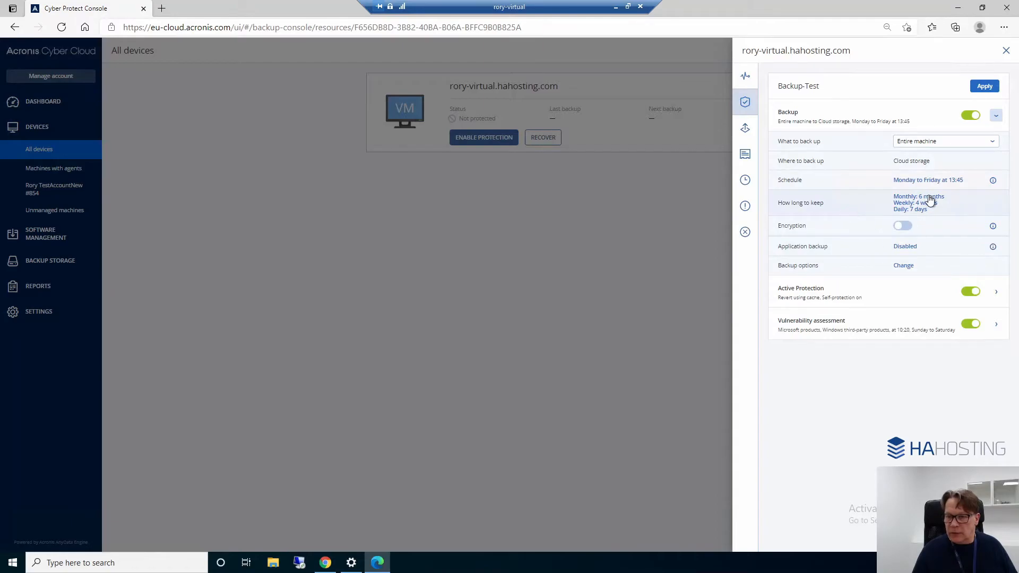
Turn on encryption for the plan's backup with AES 256, entering and confirming the encryption password
{"action": "left_click", "coordinate": [916, 228]}
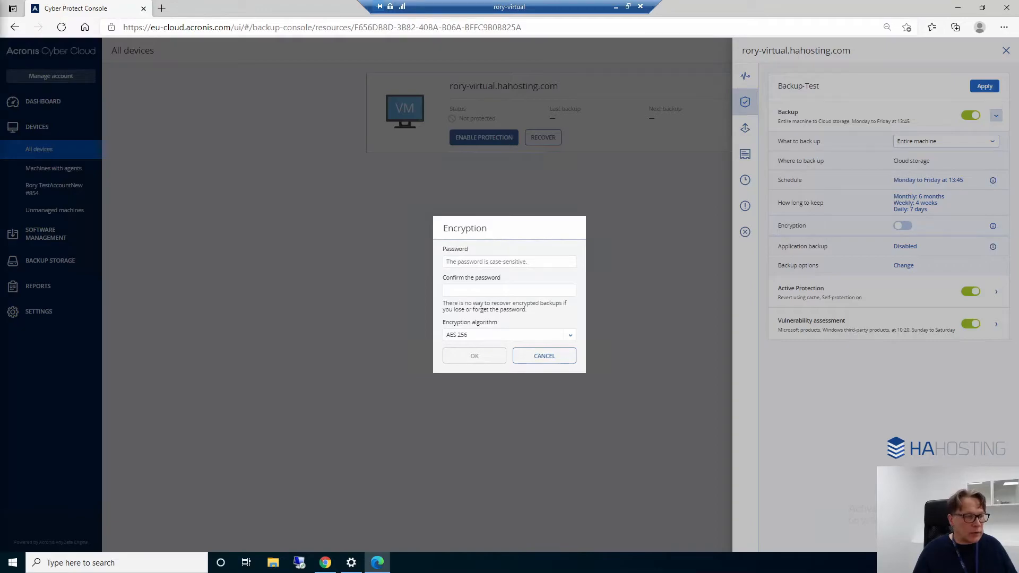
{"action": "left_click", "coordinate": [495, 262]}
{"action": "key", "text": "ctrl+v"}
{"action": "key", "text": "Tab"}
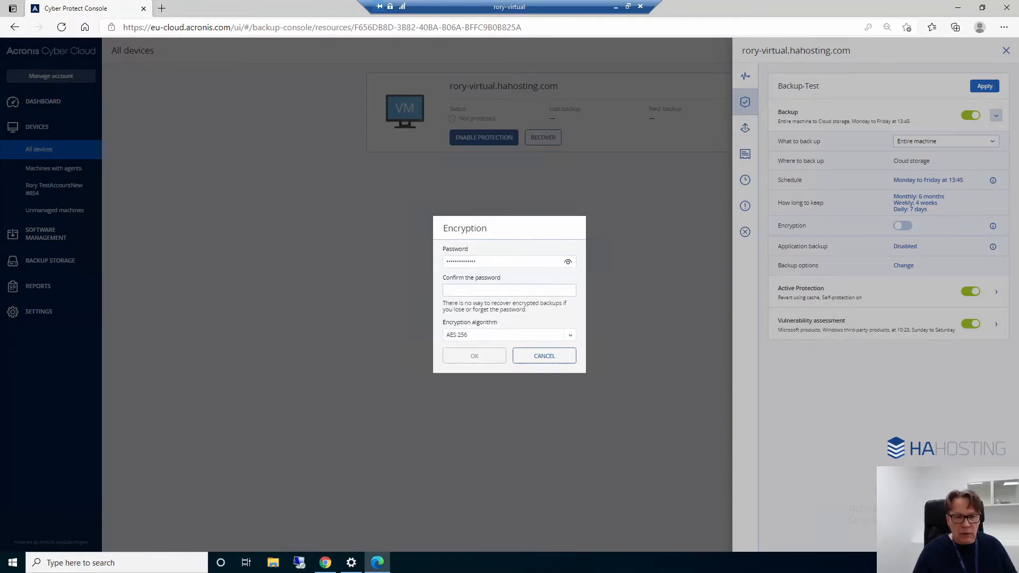
{"action": "key", "text": "ctrl+v"}
{"action": "left_click", "coordinate": [611, 297]}
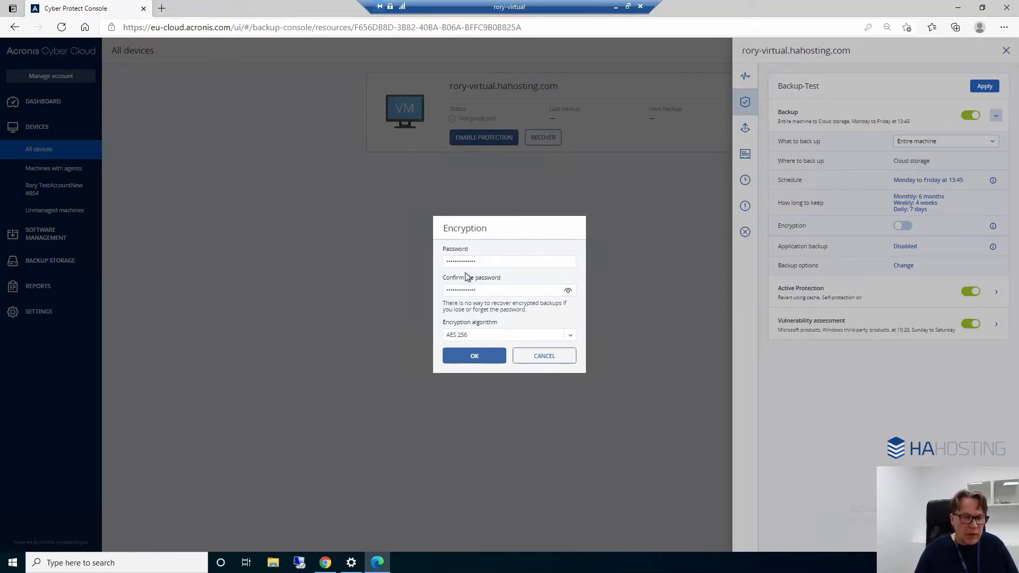
{"action": "left_click", "coordinate": [476, 356]}
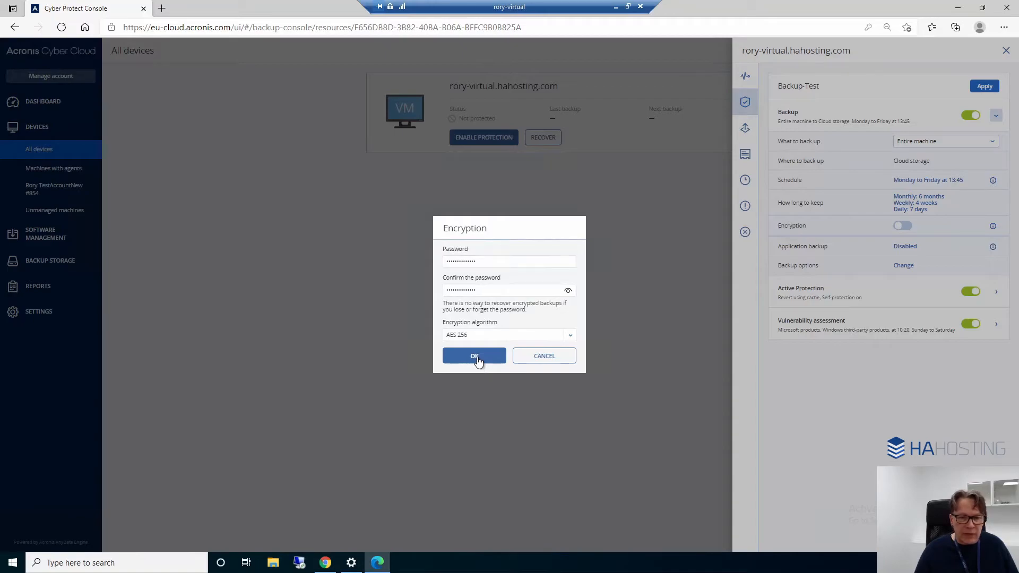
{"action": "left_click", "coordinate": [475, 357]}
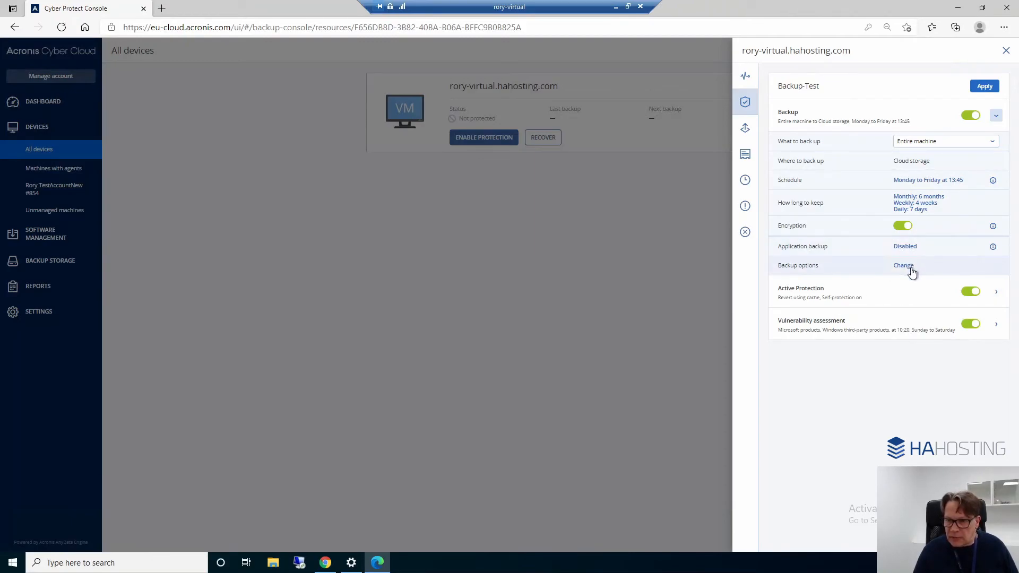
Apply the Backup-Test plan to the virtual machine and close its protection details
{"action": "left_click", "coordinate": [984, 86]}
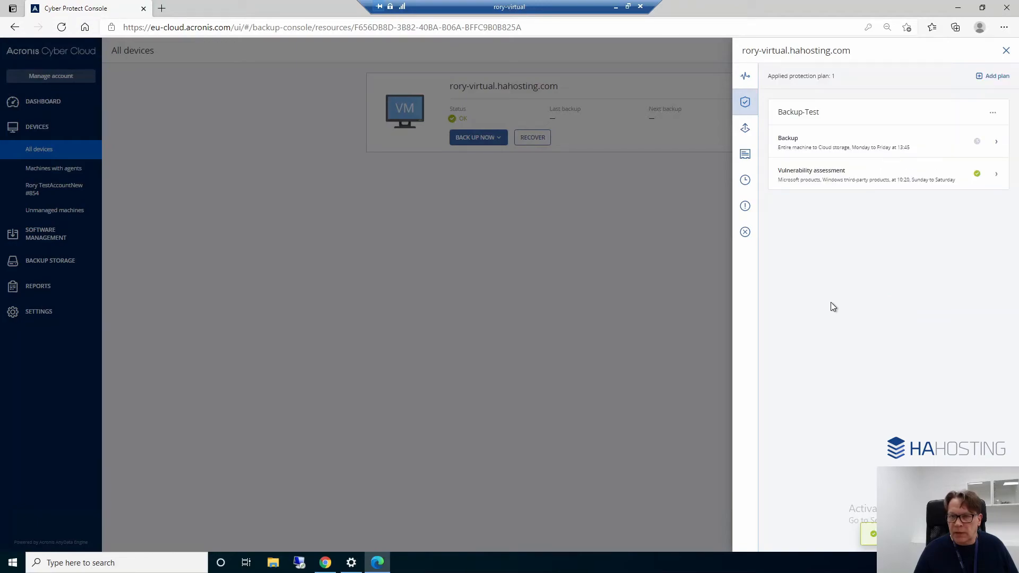
{"action": "mouse_move", "coordinate": [831, 133]}
{"action": "left_click", "coordinate": [563, 251]}
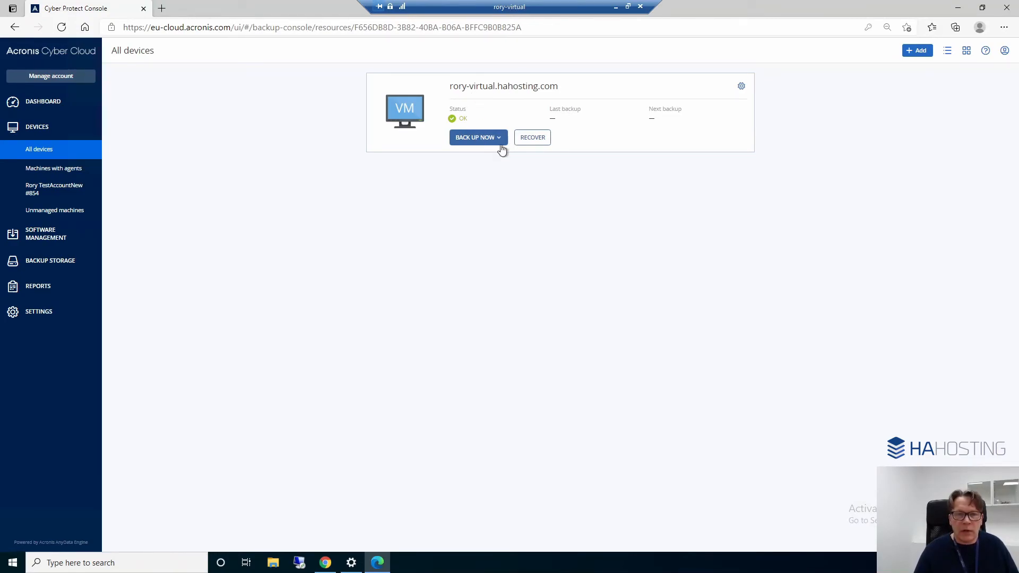
Start an immediate backup of the virtual machine using the Backup-Test plan
{"action": "left_click", "coordinate": [485, 139]}
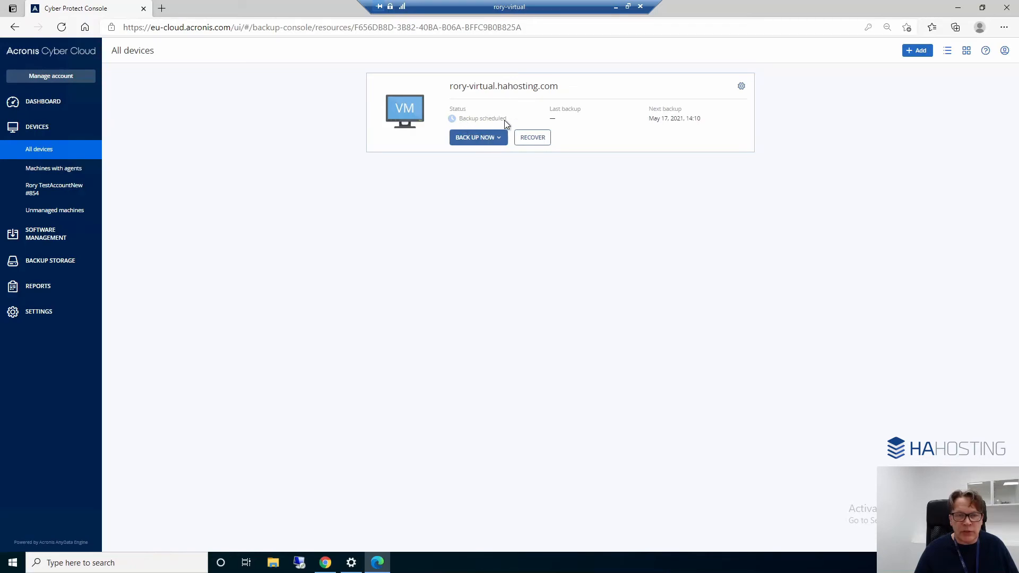
{"action": "left_click", "coordinate": [477, 141]}
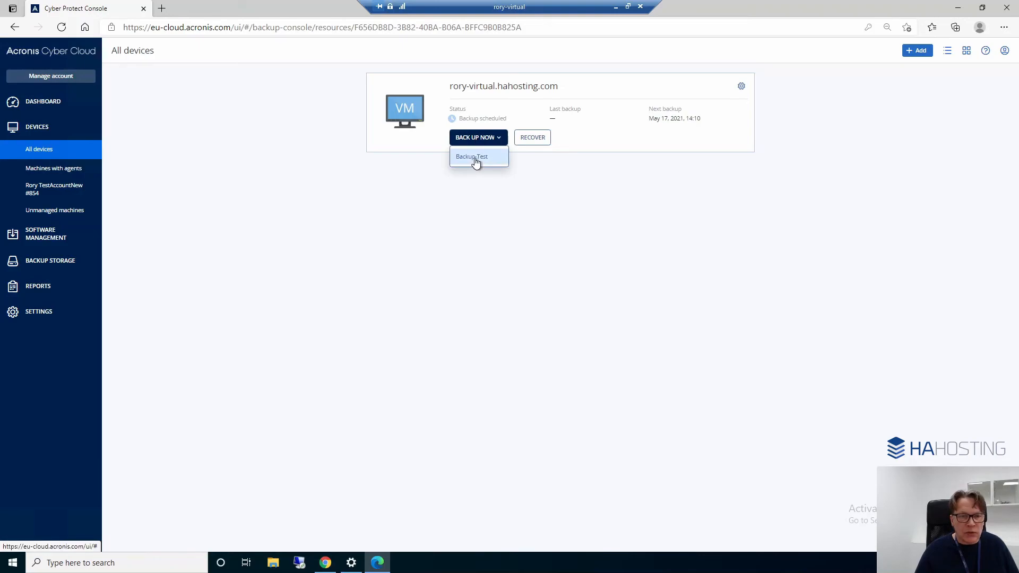
{"action": "left_click", "coordinate": [474, 157]}
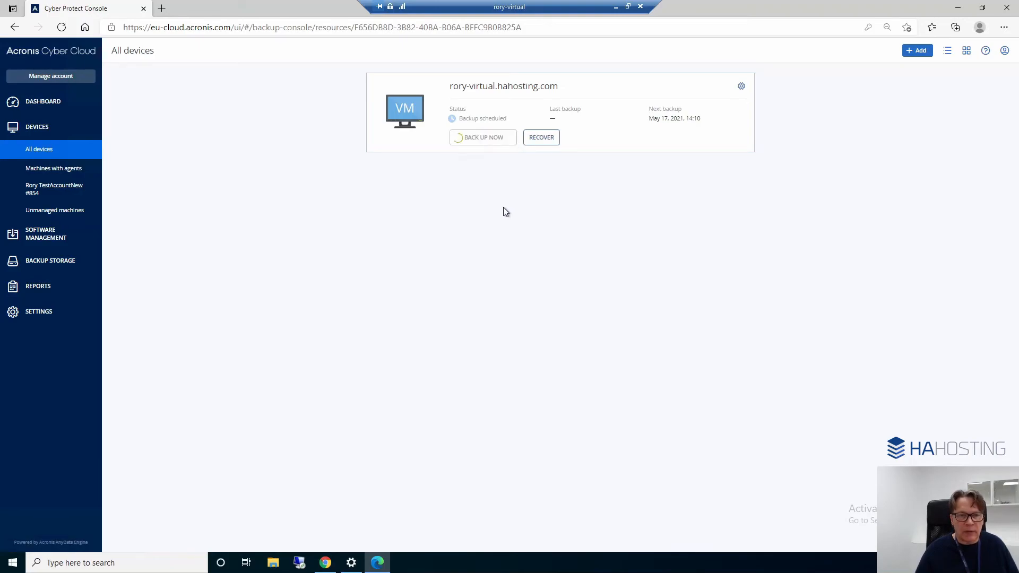